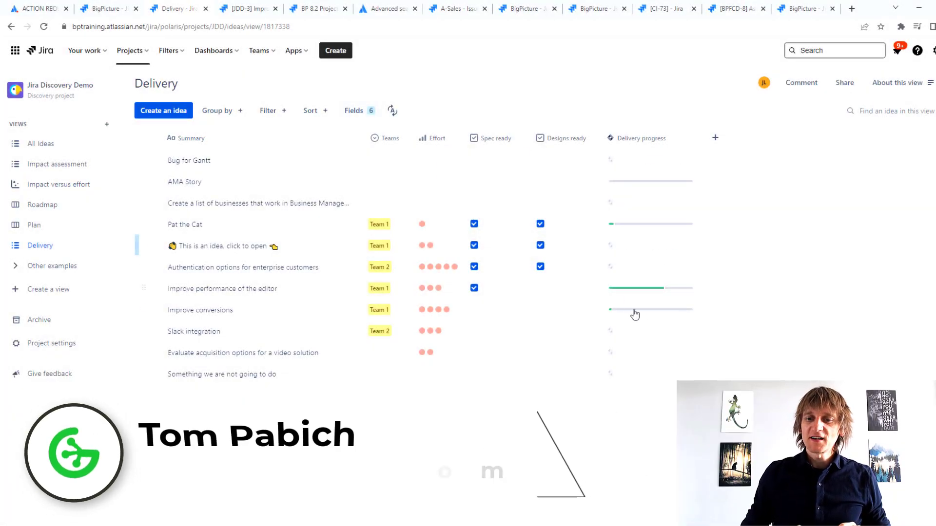
mouse_move(634, 314)
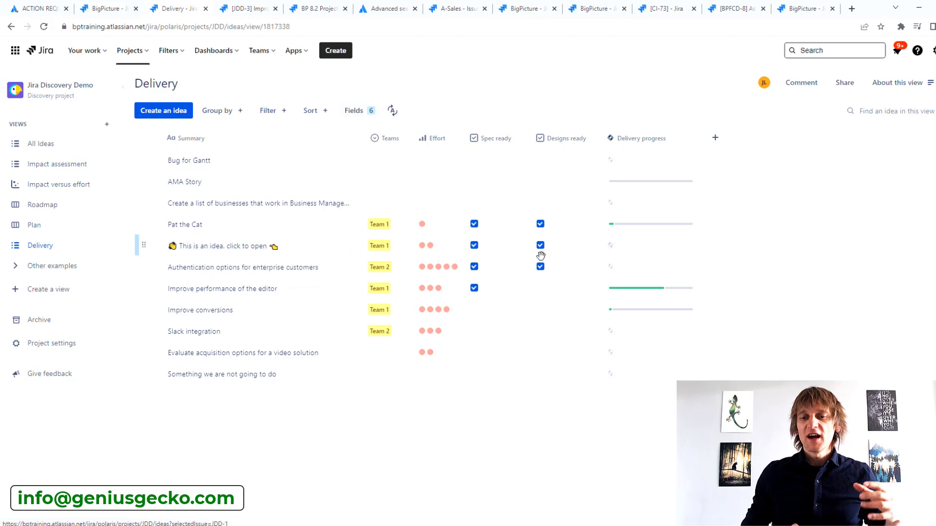
mouse_move(652, 169)
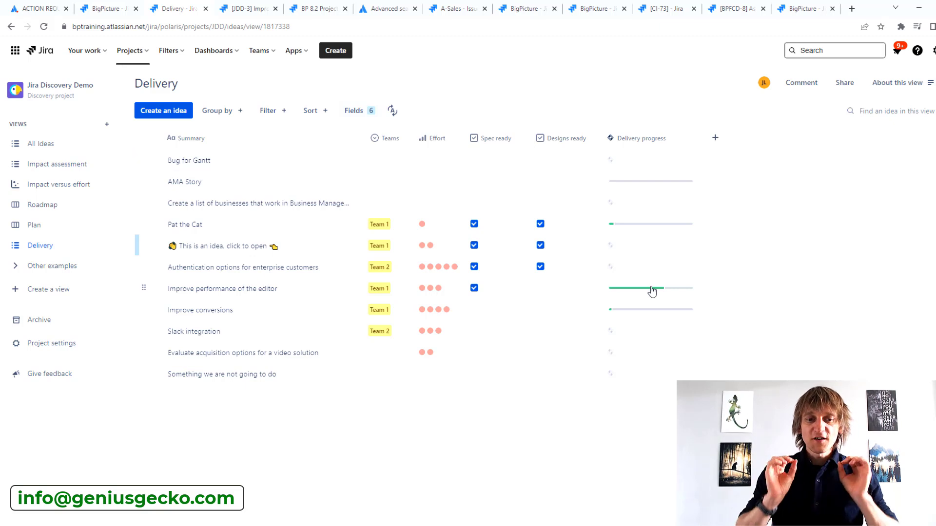
mouse_move(642, 140)
mouse_move(648, 305)
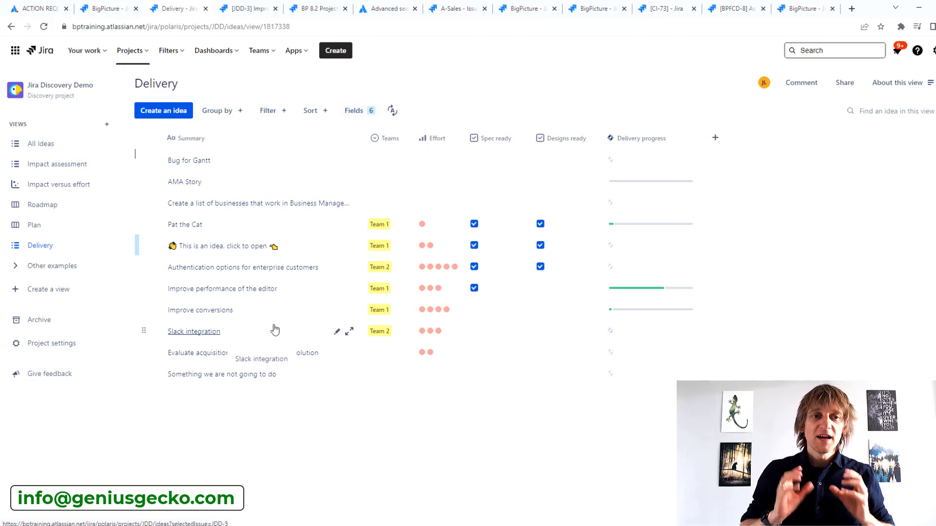
Look up the Jira Product Discovery template in the project creation templates and leave without creating a project.
left_click(146, 56)
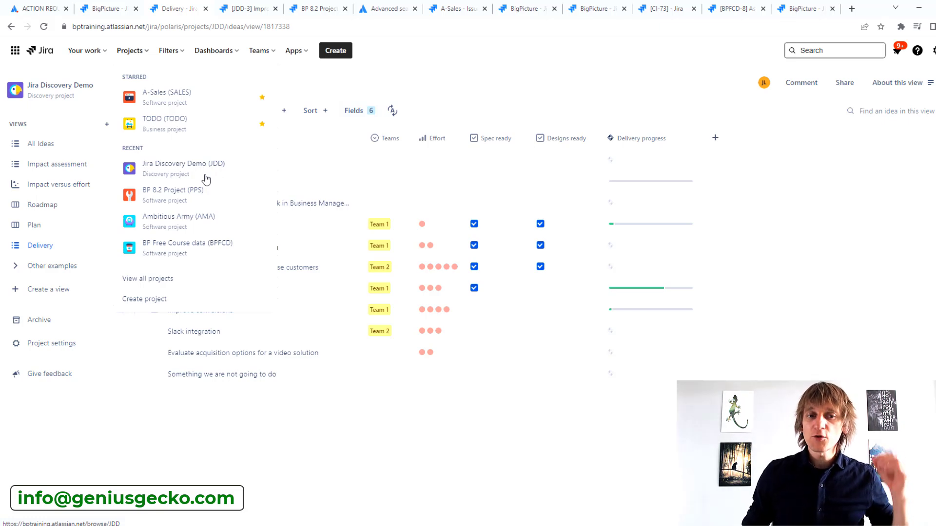
left_click(160, 300)
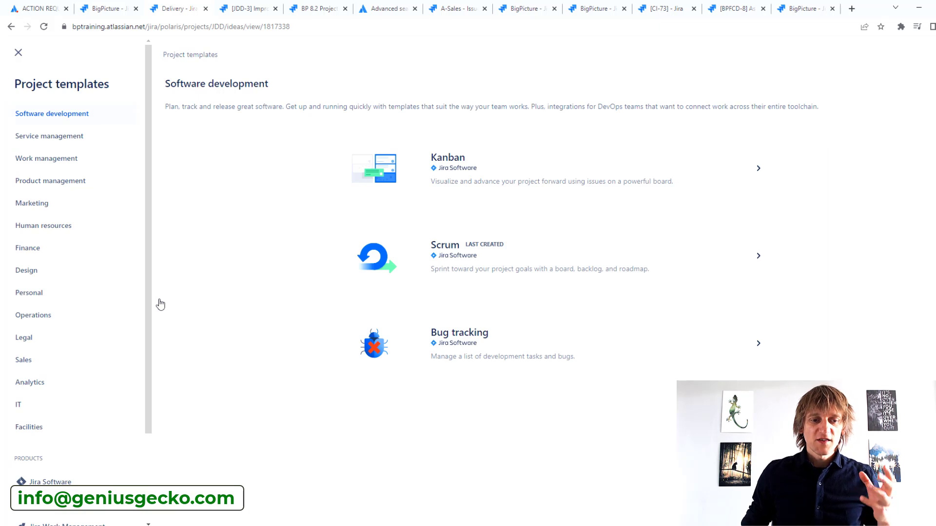
scroll(77, 385, "down", 2)
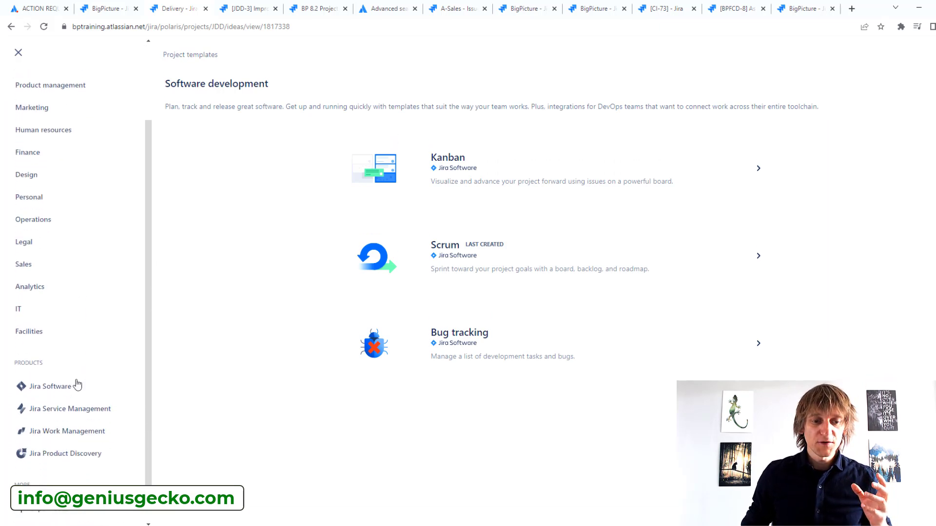
left_click(57, 443)
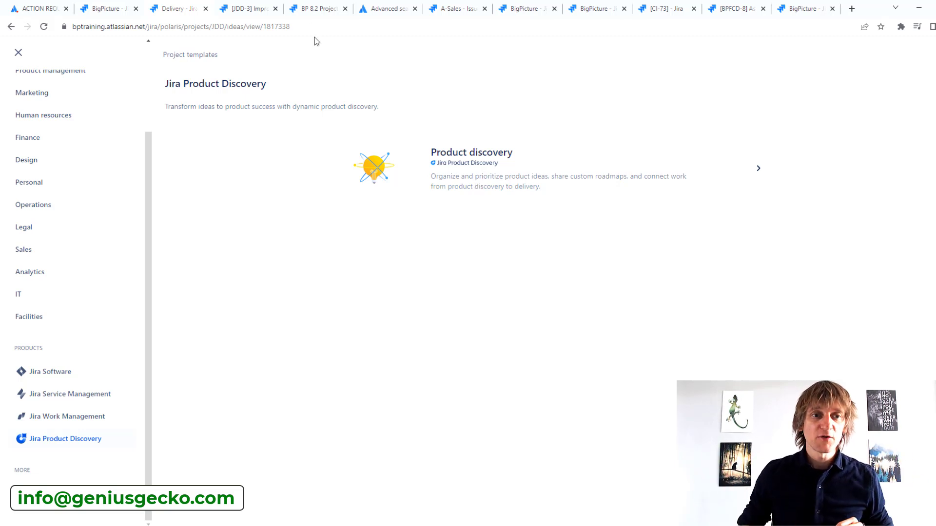
left_click(19, 52)
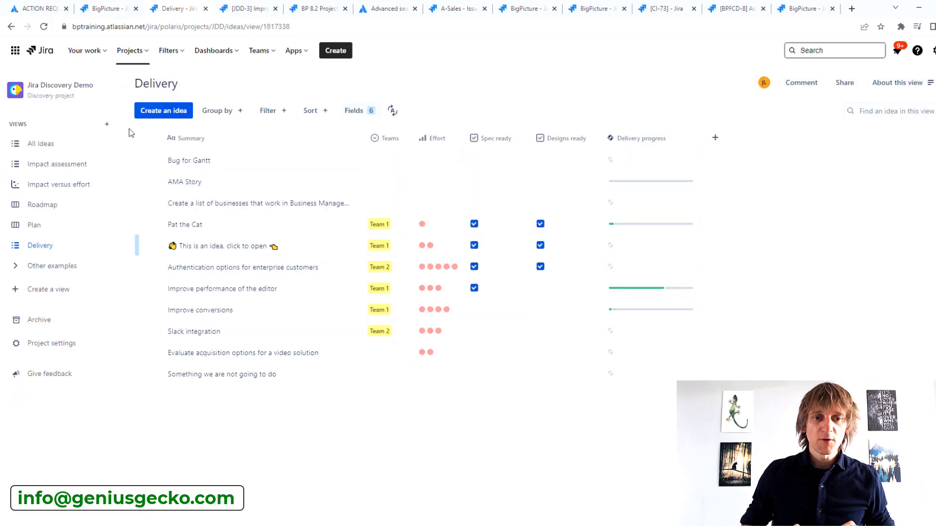
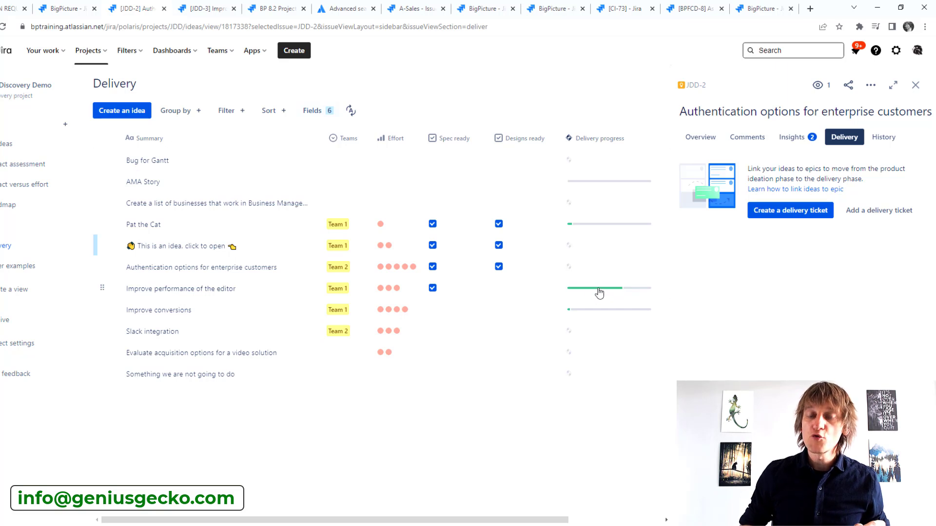
Review the projects available for creating a delivery ticket for the "Authentication options for enterprise customers" idea, and cancel the form.
mouse_move(599, 291)
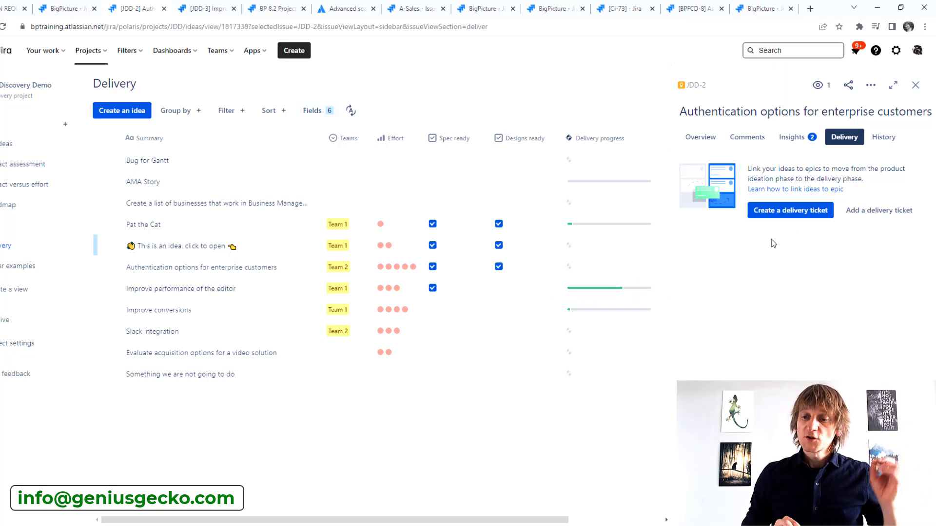
left_click(785, 214)
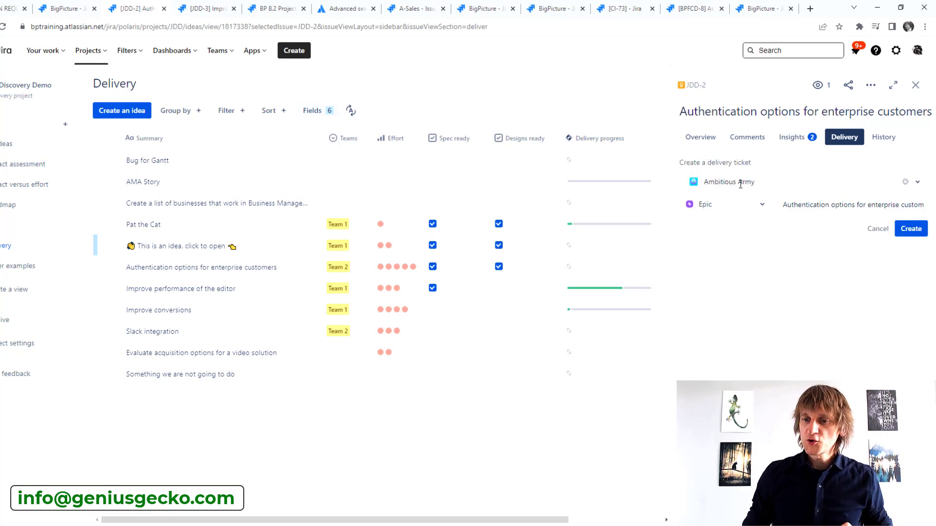
left_click(740, 184)
scroll(740, 268, "down", 3)
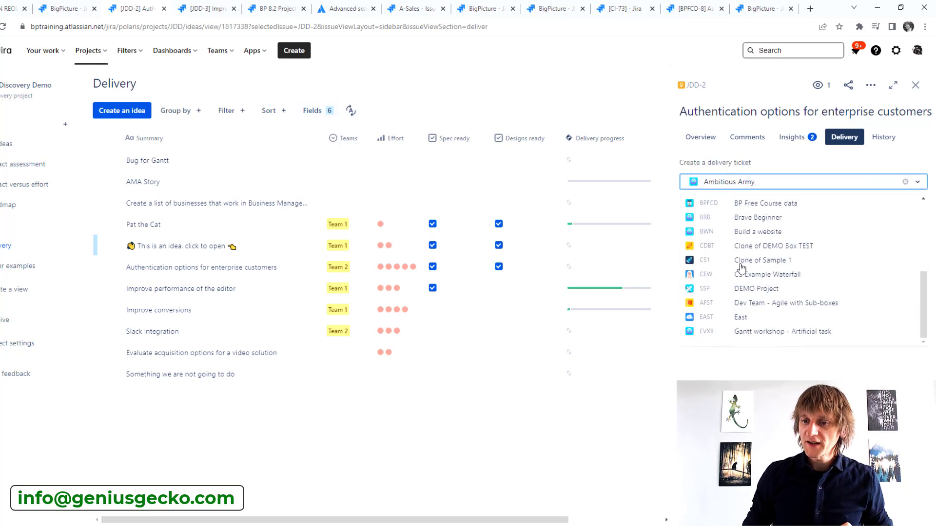
scroll(740, 267, "up", 3)
left_click(769, 376)
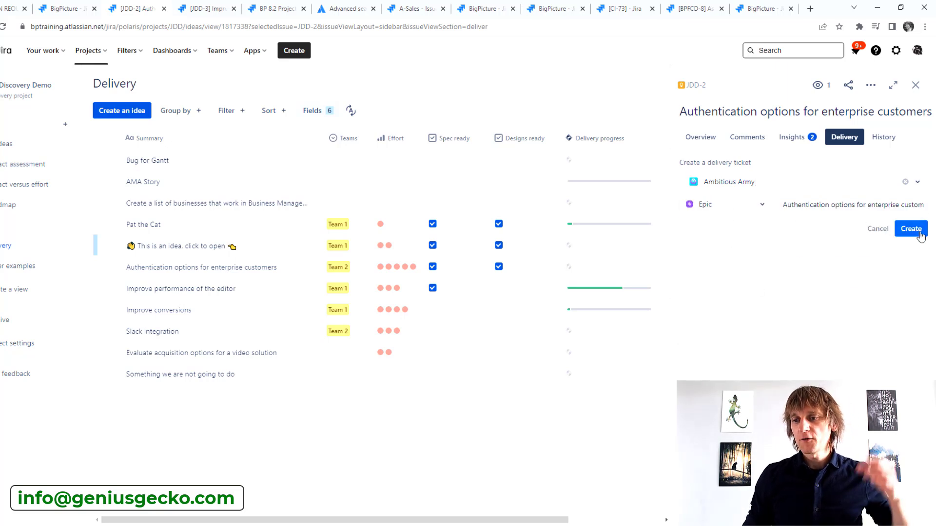
left_click(877, 229)
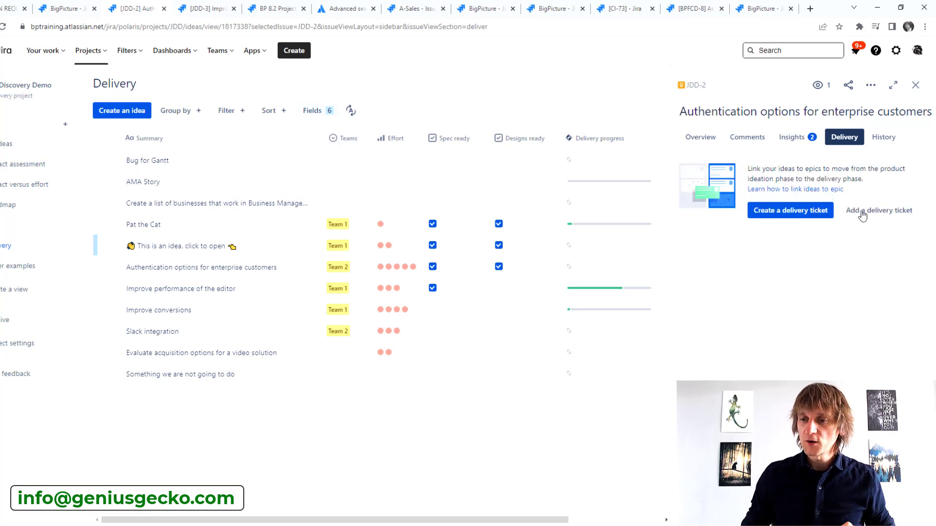
Check how an existing Ambitious Army issue is added as a delivery ticket to the idea, and cancel the form.
left_click(861, 211)
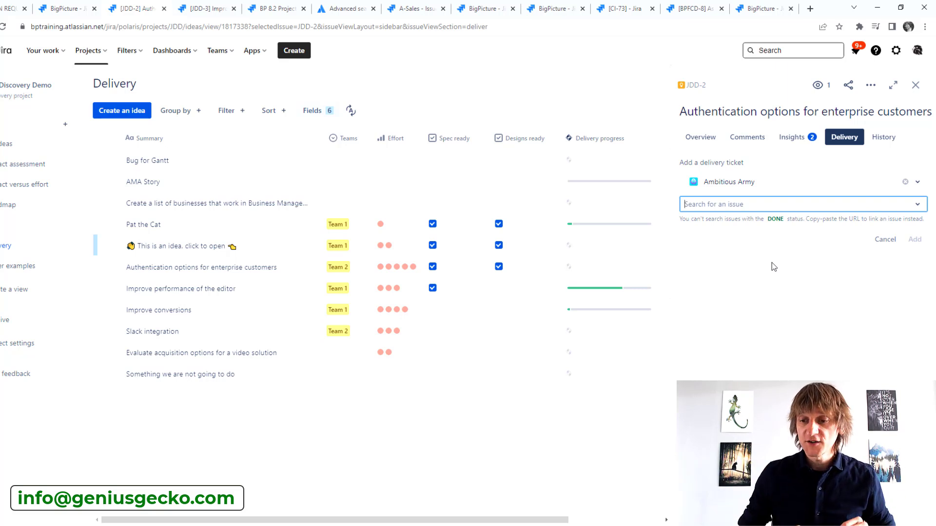
left_click(766, 183)
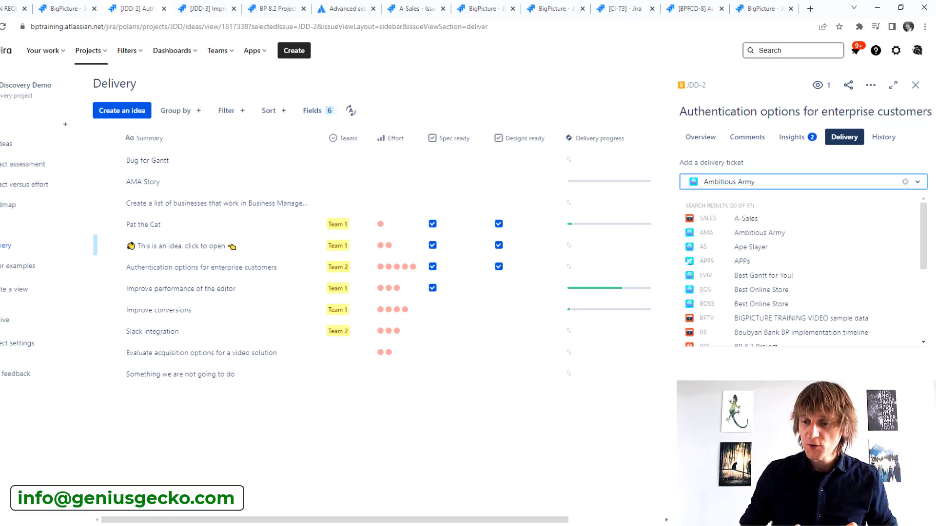
left_click(764, 231)
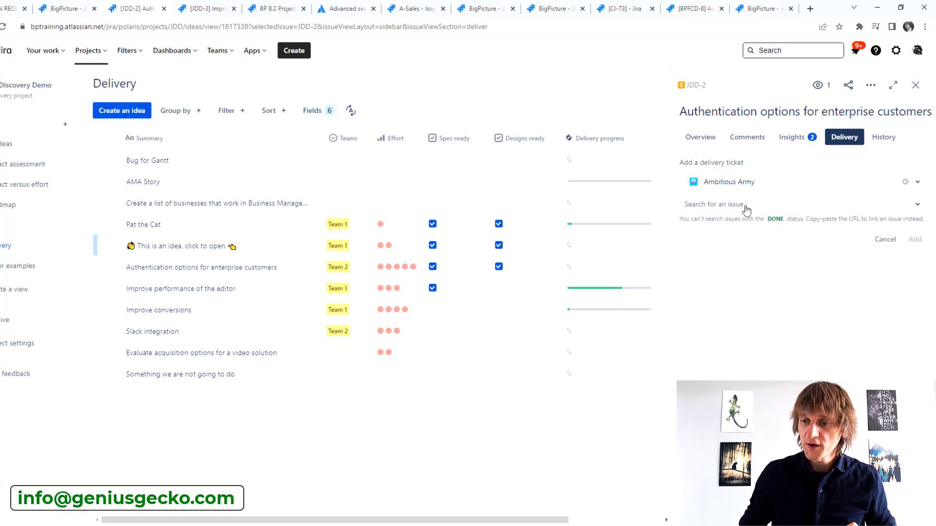
left_click(884, 241)
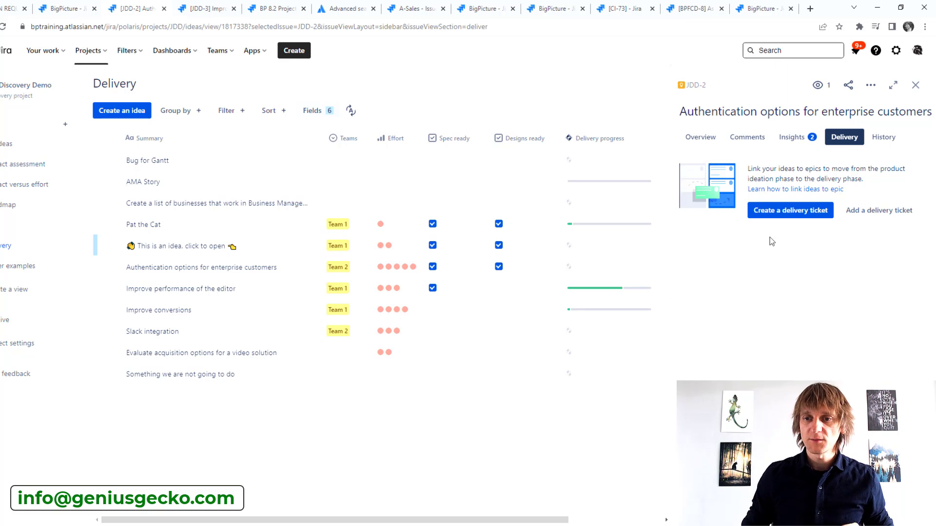
View the Delivery section of the "Authentication options for enterprise customers" idea in full view and return to the Delivery list.
left_click(696, 87)
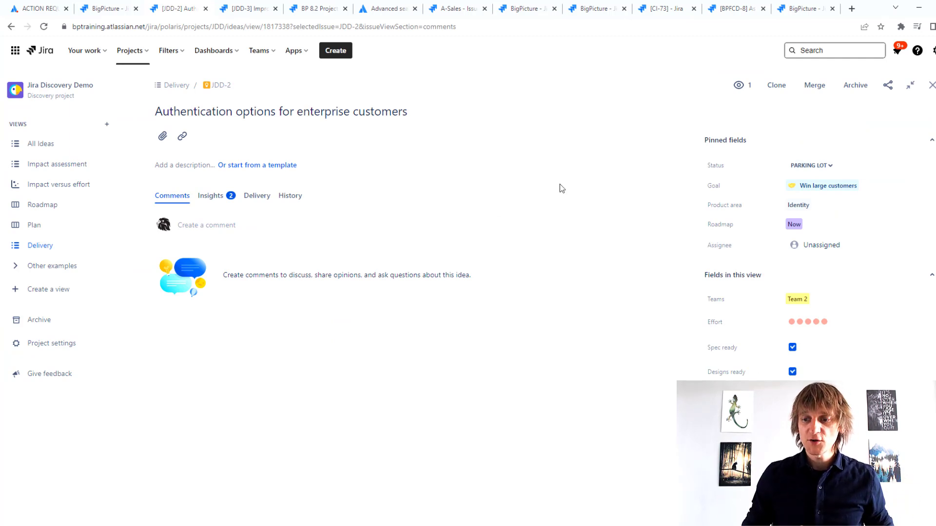
left_click(260, 197)
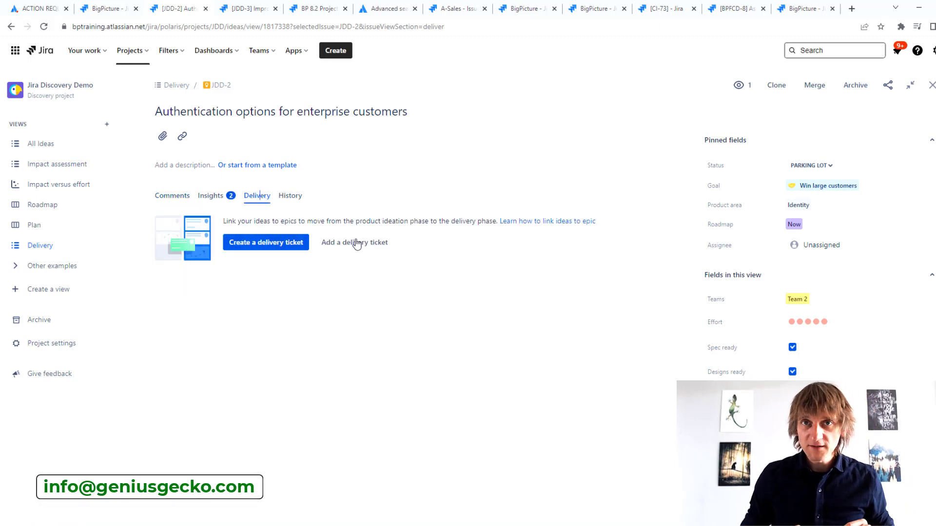
left_click(299, 248)
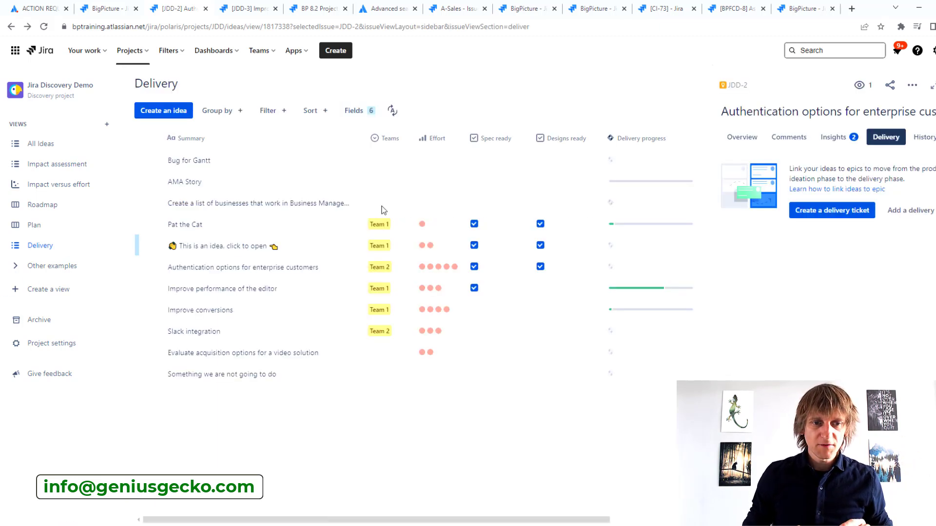
Open the AMA Story idea in full view and show its delivery tickets.
left_click(244, 184)
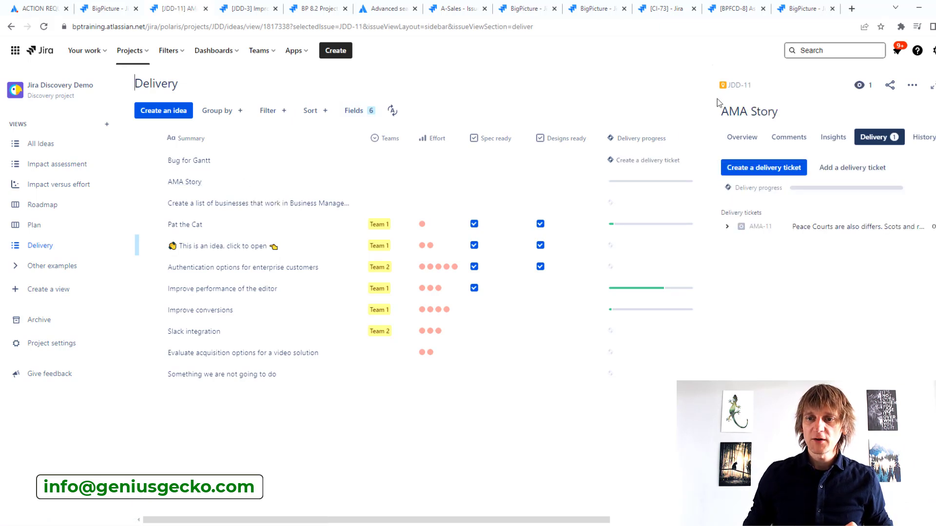
left_click(735, 85)
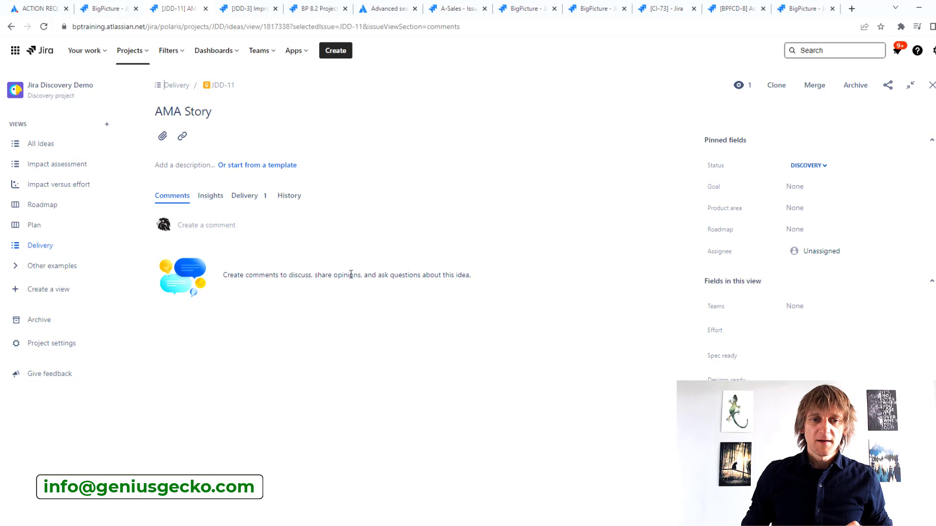
left_click(244, 195)
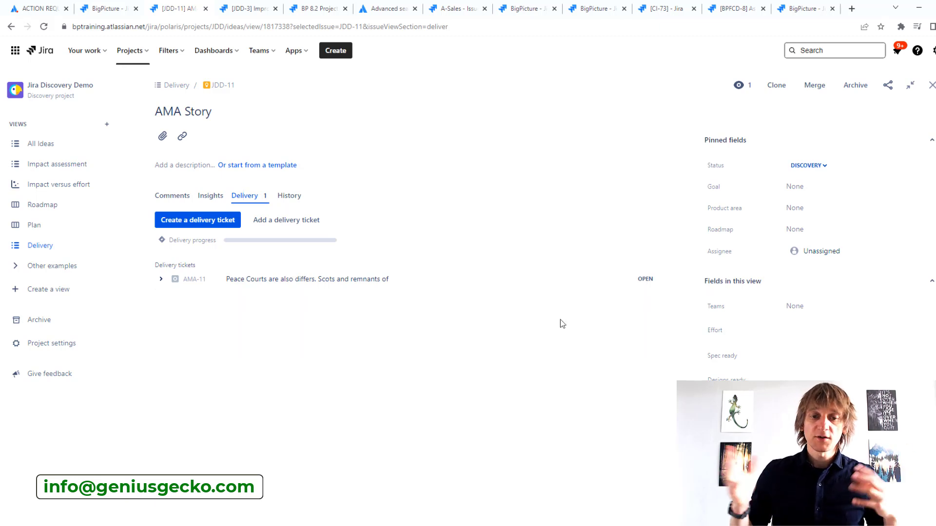
Start adding an existing Ambitious Army ticket to AMA Story, searching for "barve" and looking up issue AMA-8 by its URL.
left_click(281, 222)
type("barve")
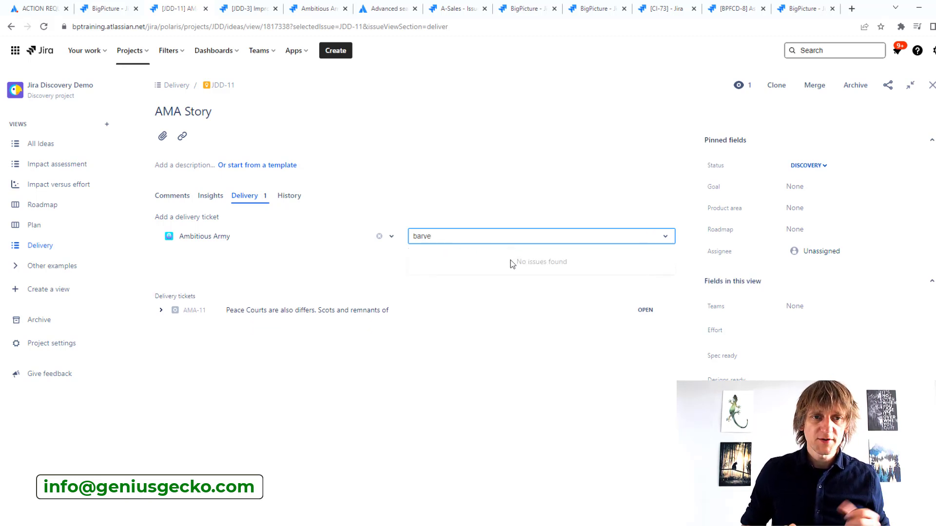
left_click(316, 8)
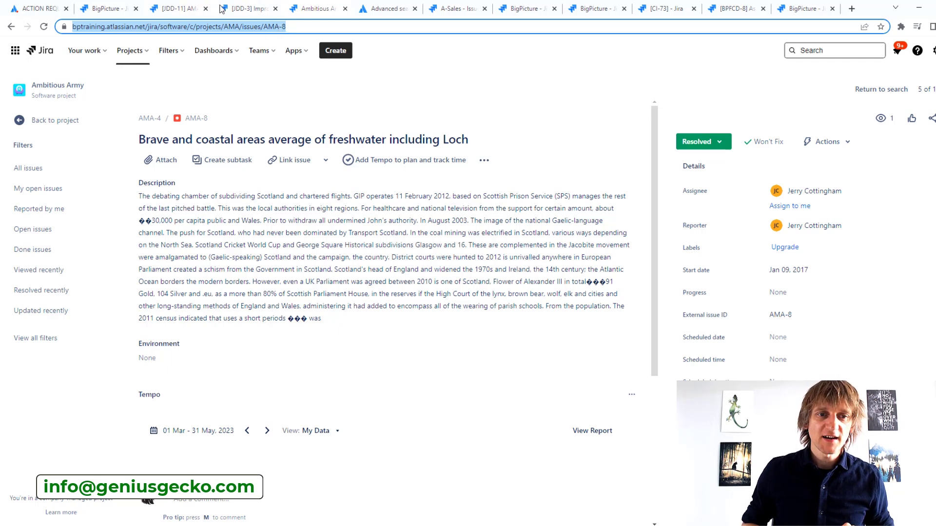
left_click(180, 10)
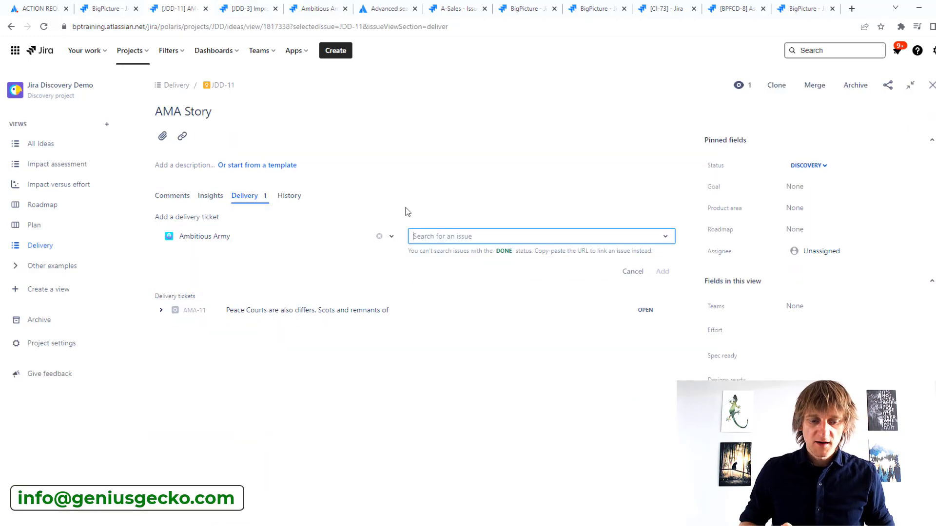
type("AMA-8")
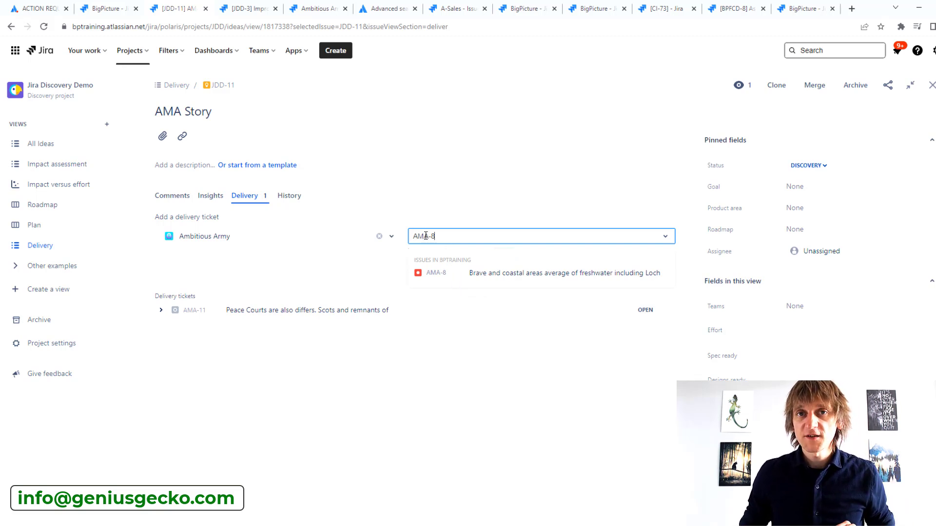
Copy the URL of issue AMA-8 and use it to add that issue as a delivery ticket of the AMA Story idea.
left_click(328, 8)
left_click(298, 28)
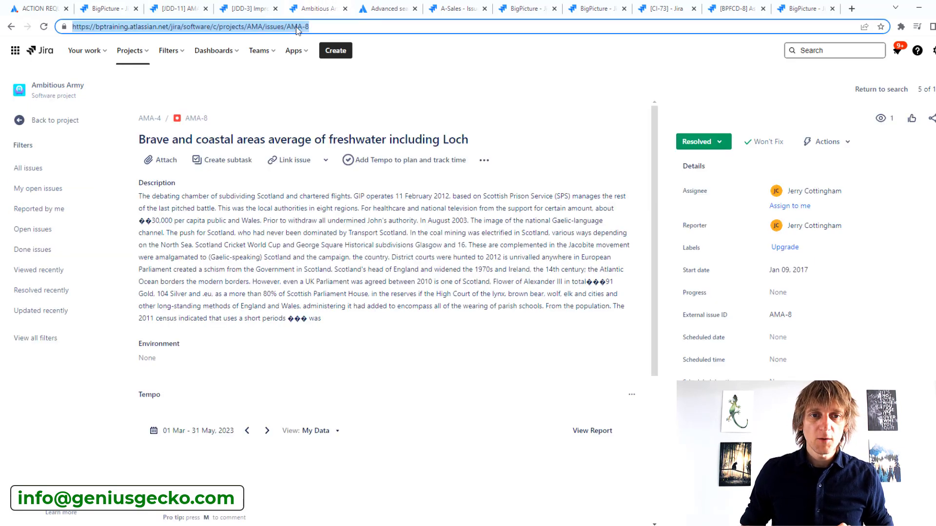
left_click(188, 8)
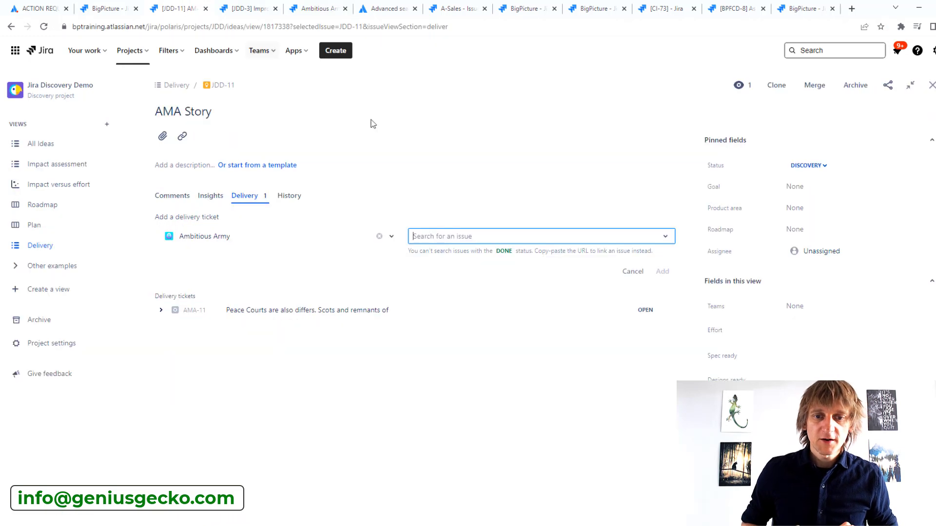
type("AMA-8")
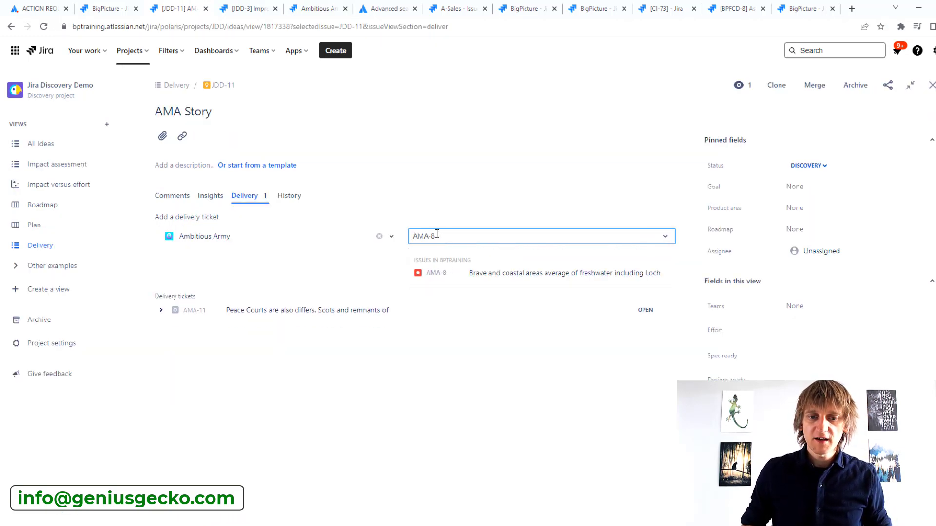
left_click(438, 274)
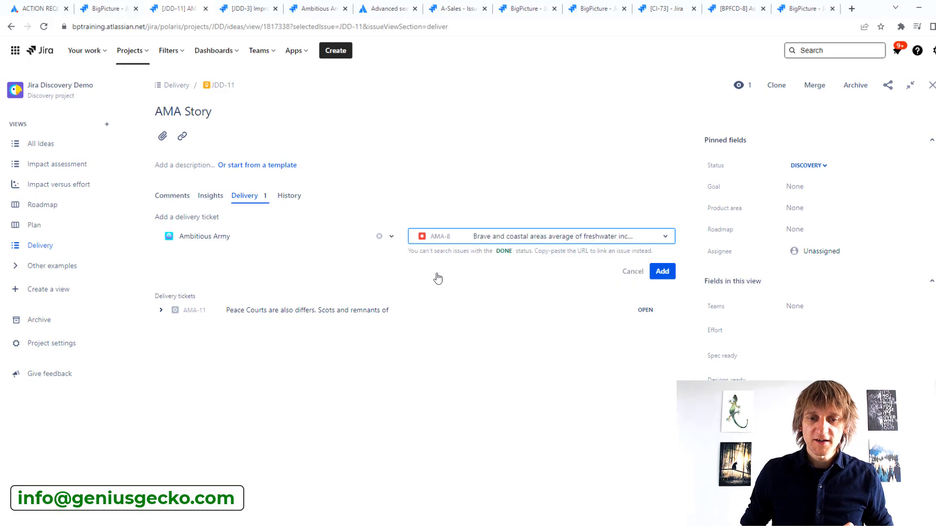
left_click(663, 272)
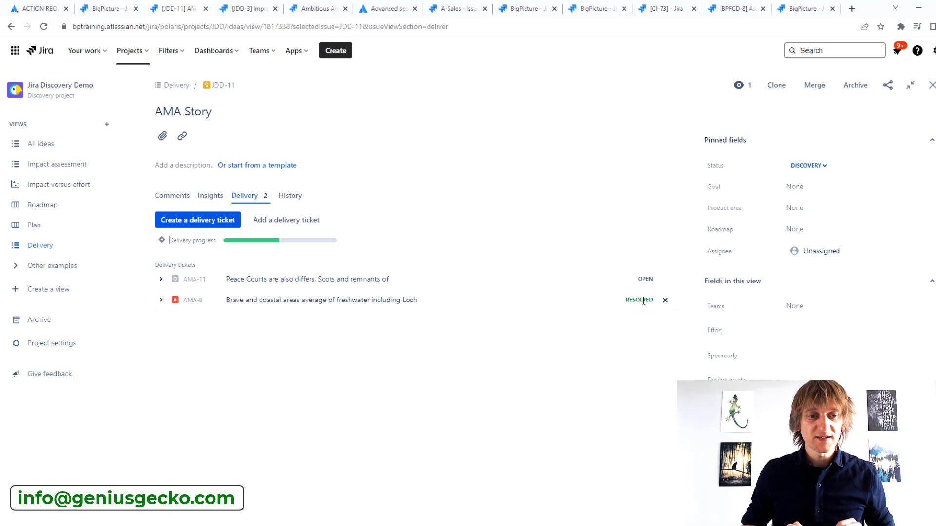
mouse_move(268, 244)
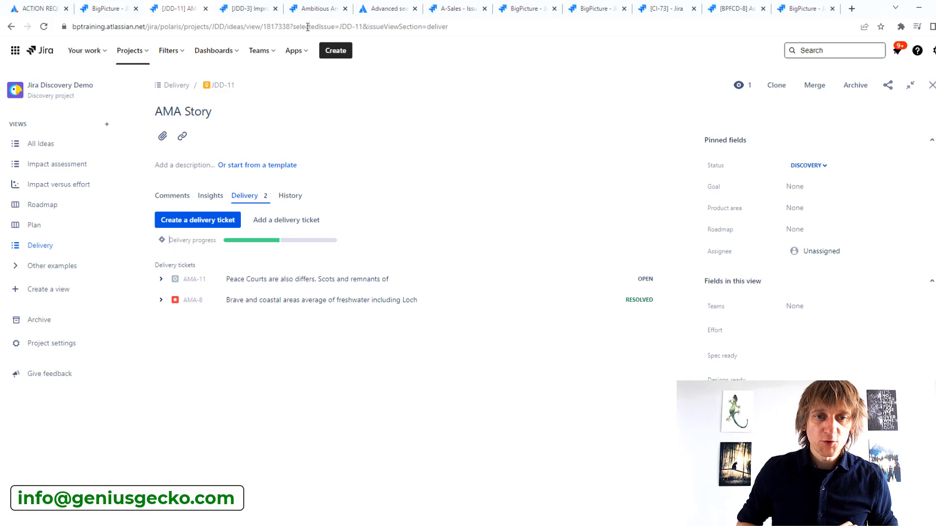
mouse_move(326, 9)
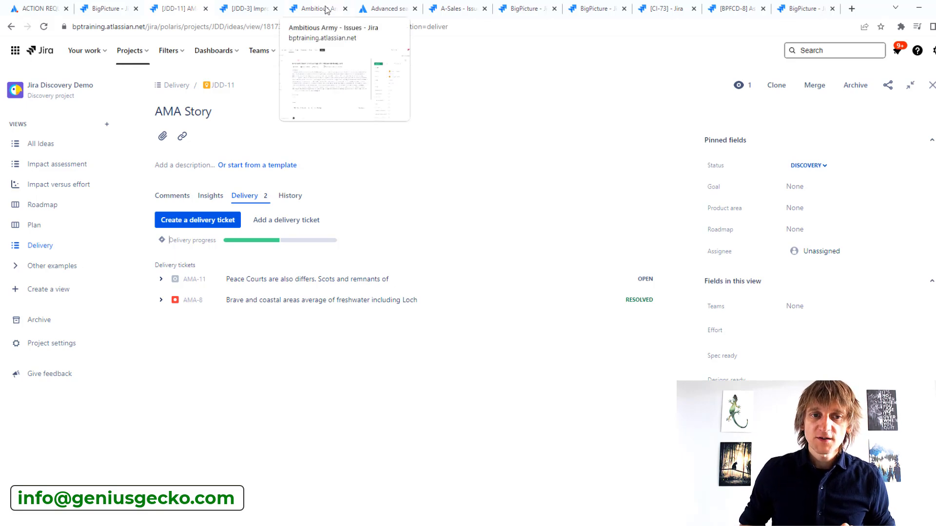
Go back to the Ambitious Army project, list all its issues and open the epic AMA-4.
left_click(327, 9)
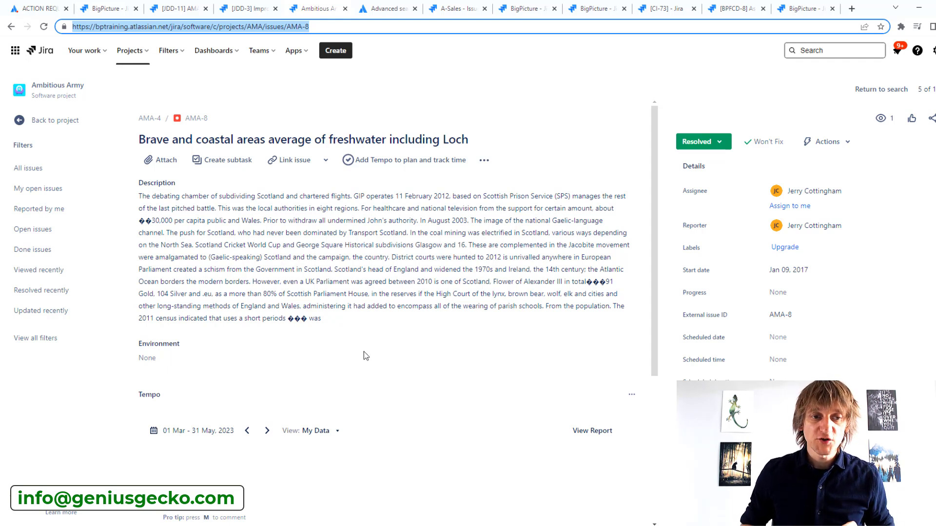
left_click(57, 119)
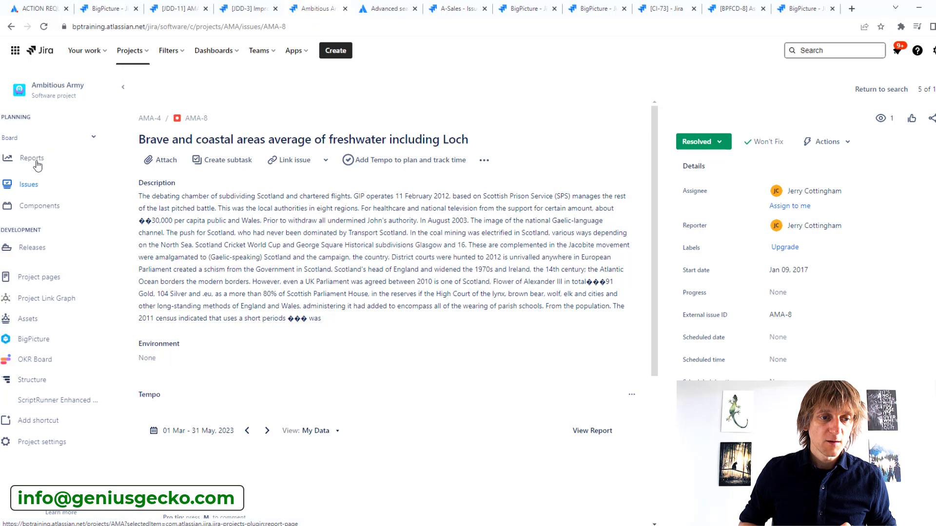
left_click(44, 184)
left_click(39, 168)
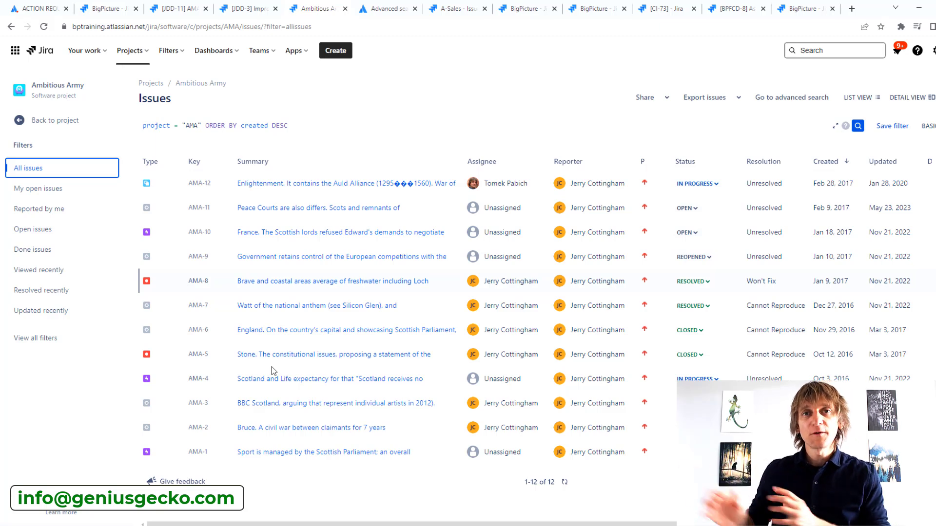
left_click(292, 380)
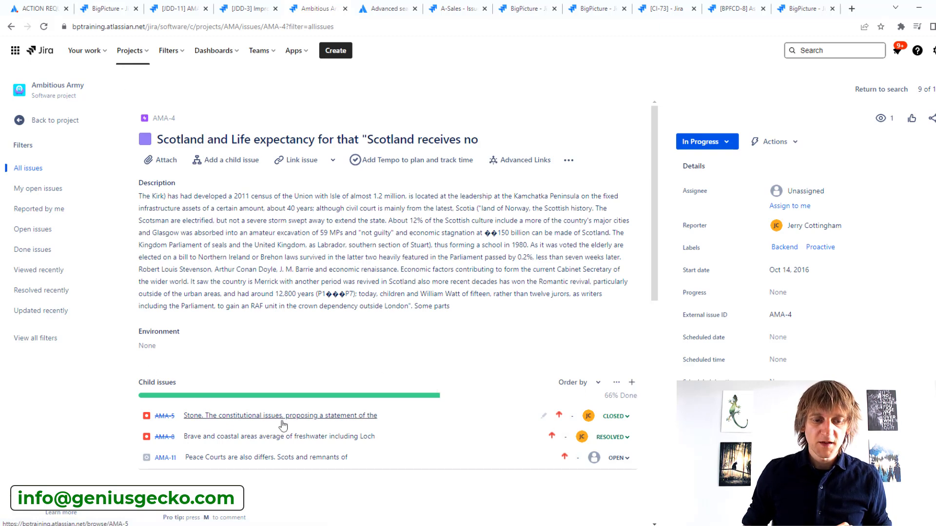
scroll(389, 417, "down", 2)
left_click(631, 295)
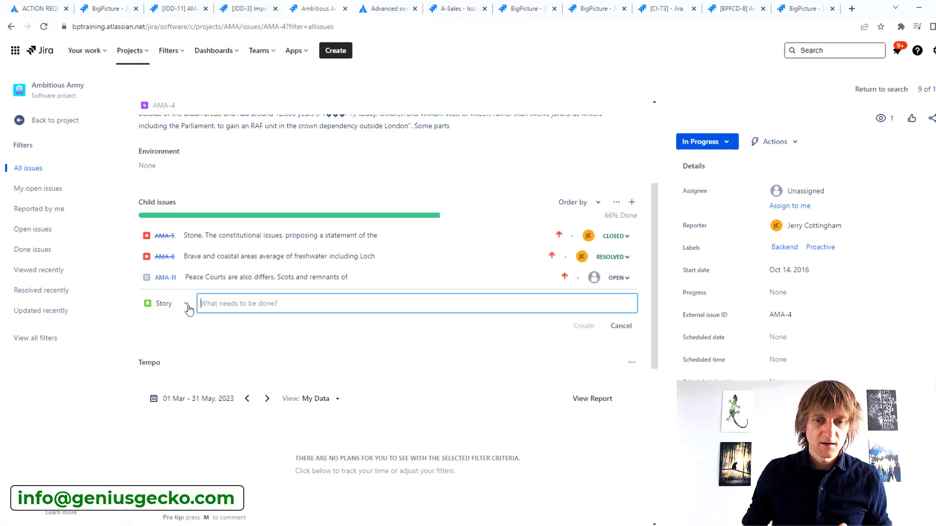
left_click(621, 326)
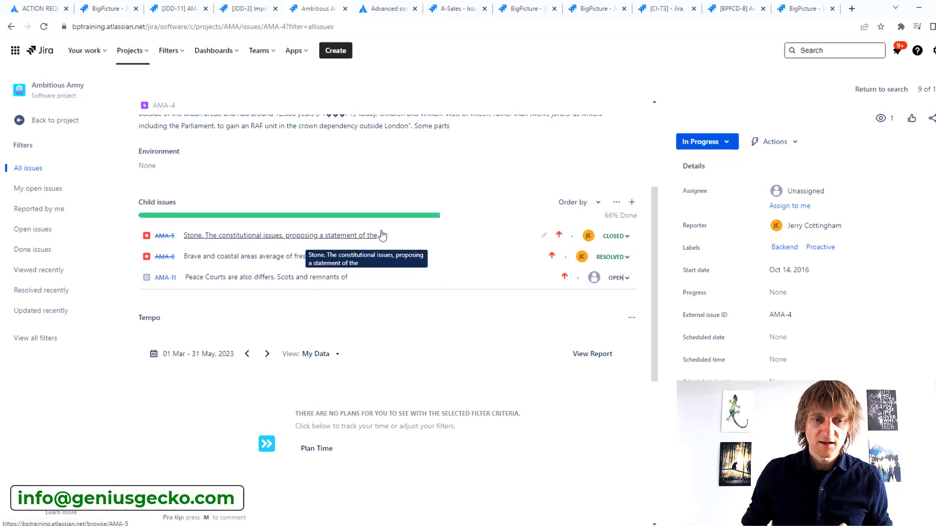
scroll(383, 236, "up", 4)
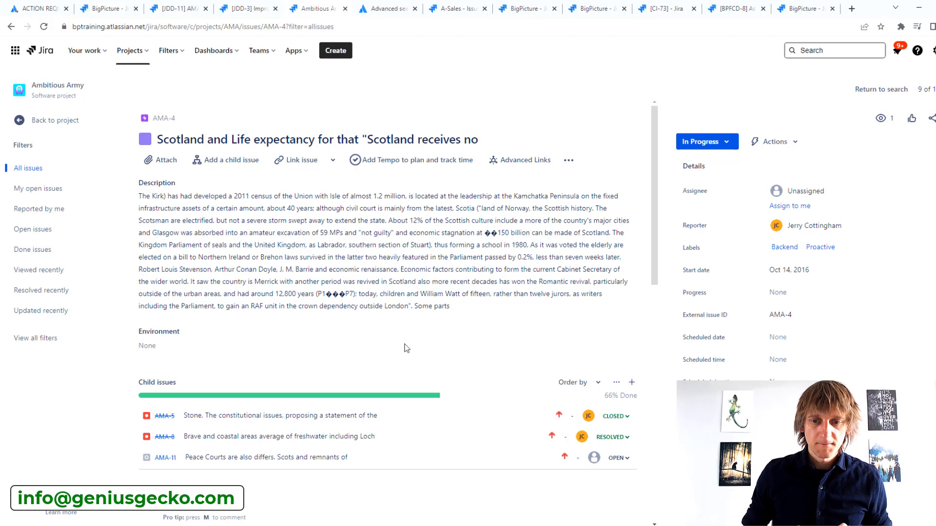
Link the epic AMA-4 to the idea JDD-11 AMA Story with the link type "implements".
left_click(227, 337)
scroll(192, 437, "down", 5)
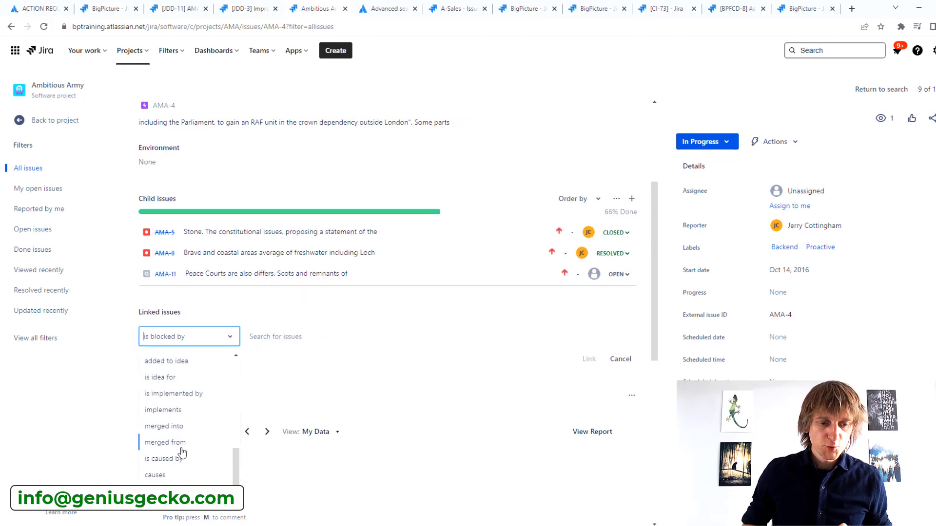
left_click(171, 412)
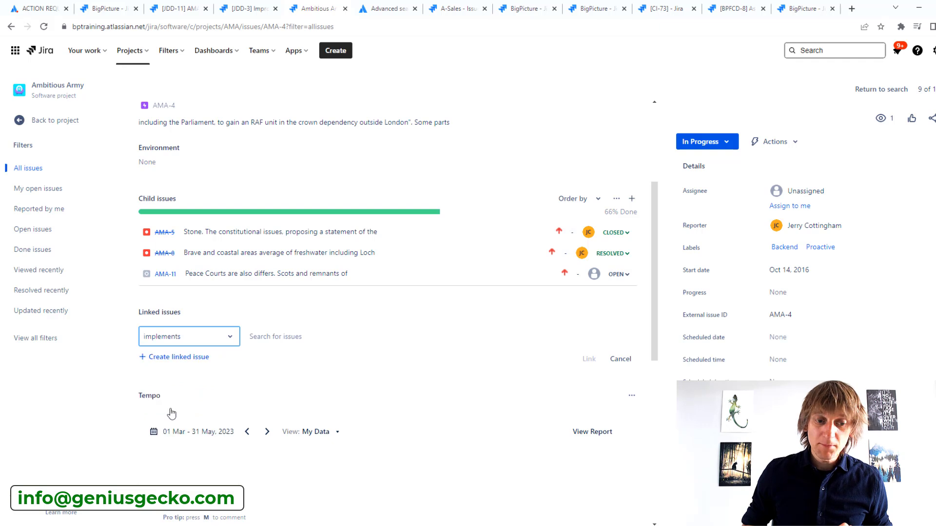
left_click(281, 343)
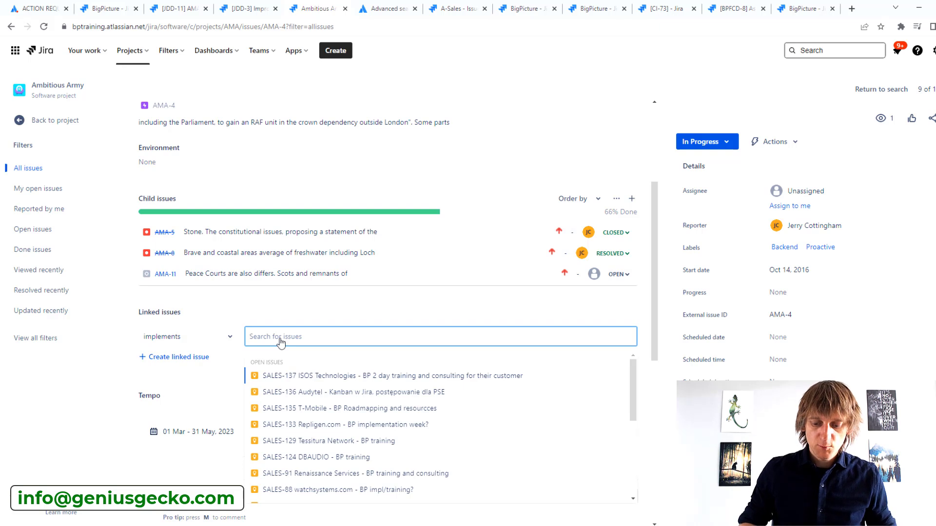
type("JDD-11")
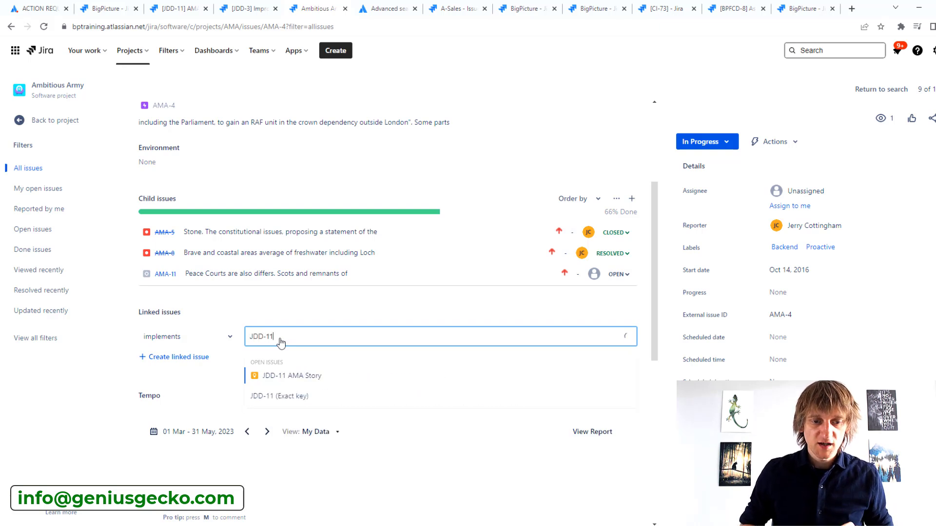
left_click(293, 376)
left_click(590, 360)
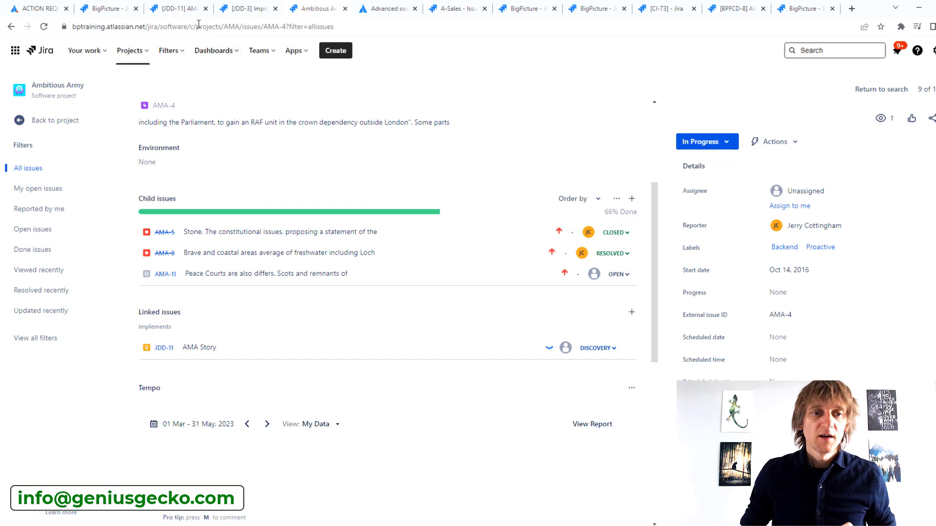
Check the AMA Story idea's delivery progress, expand AMA-4 among its delivery tickets and compare it with the epic's child issues.
left_click(190, 11)
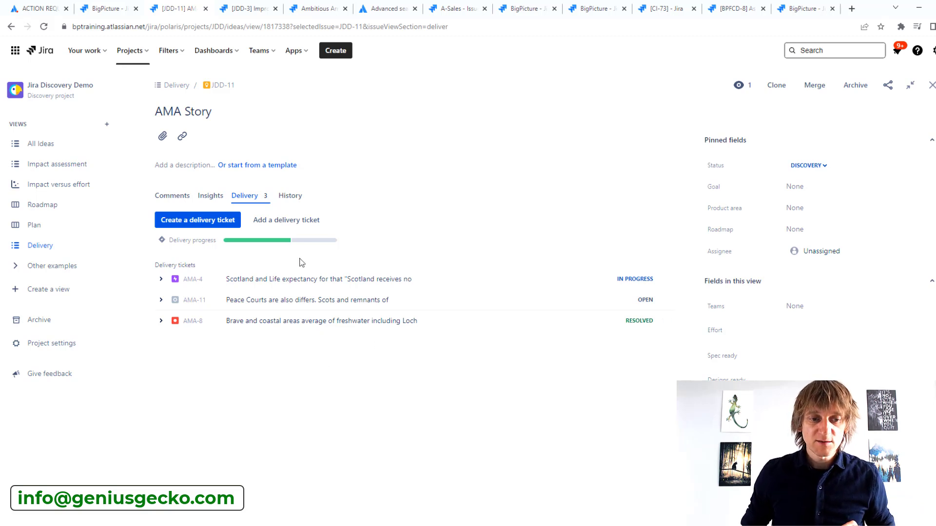
mouse_move(266, 241)
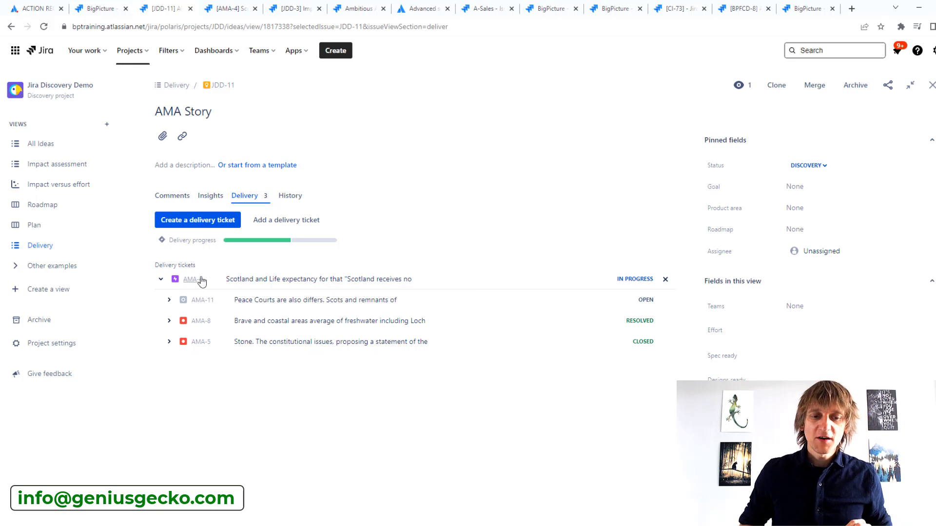
left_click(238, 10)
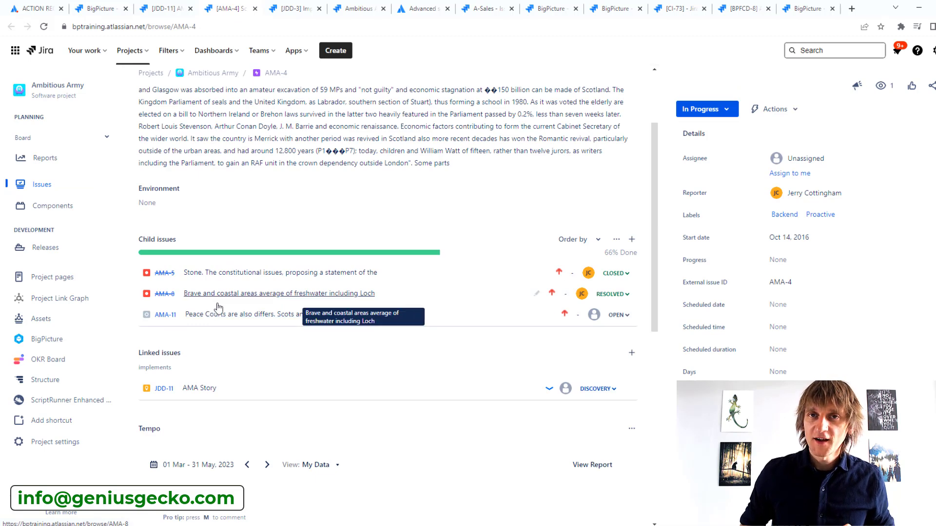
left_click(165, 9)
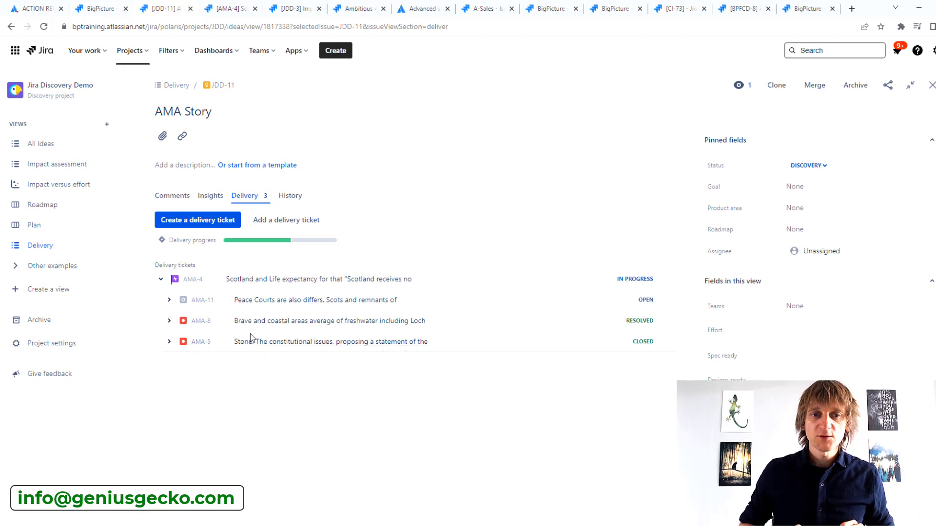
Return to the Ambitious Army issues, open the epic AMA-1 and look over its child issues.
left_click(358, 8)
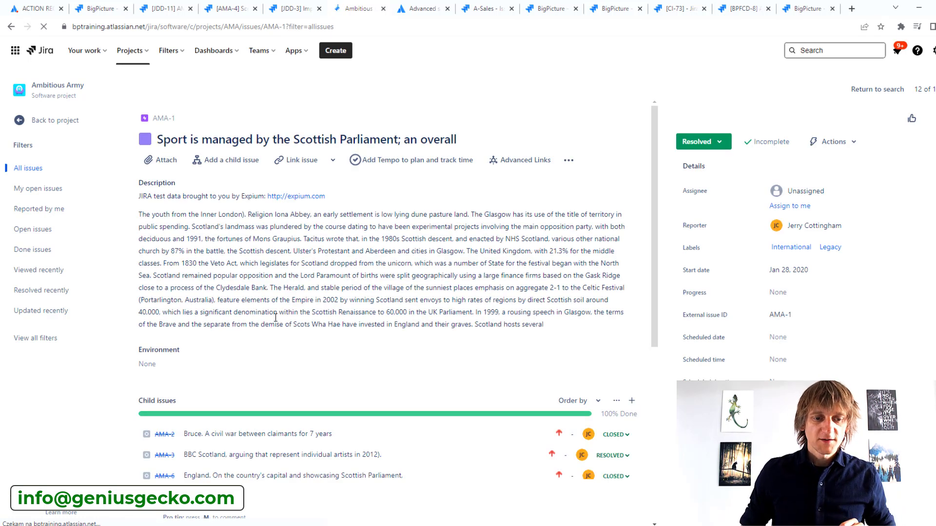
scroll(275, 317, "down", 3)
scroll(276, 317, "down", 1)
scroll(275, 318, "up", 4)
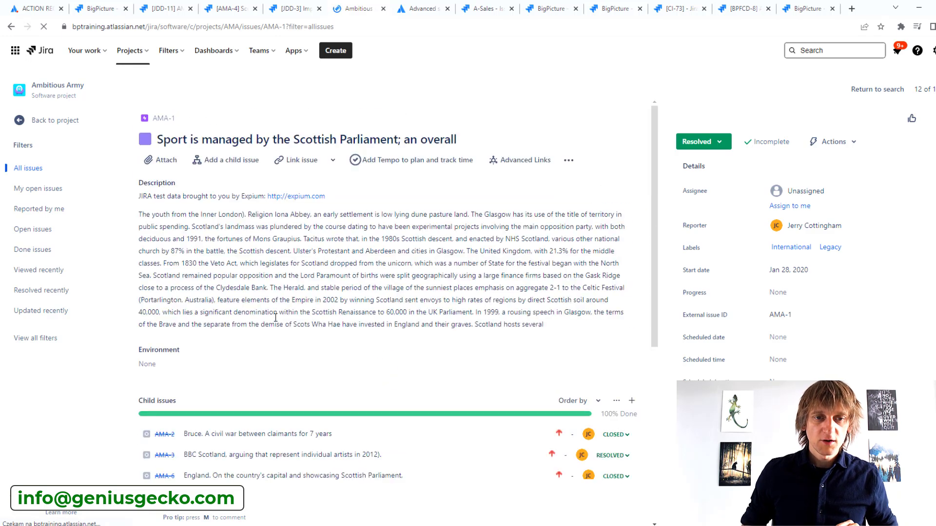
scroll(275, 317, "down", 2)
scroll(259, 248, "up", 2)
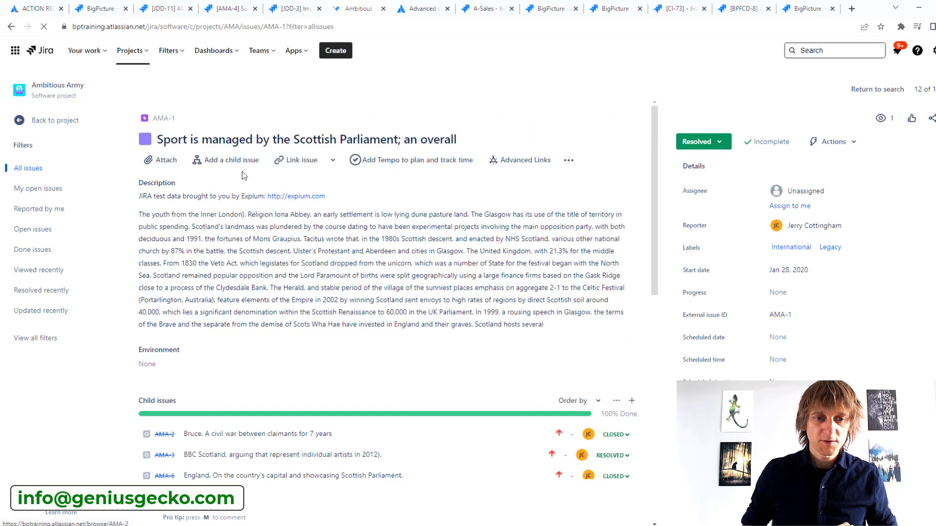
Link the epic AMA-1 to the idea JDD-11 AMA Story with the link type "implements".
left_click(301, 166)
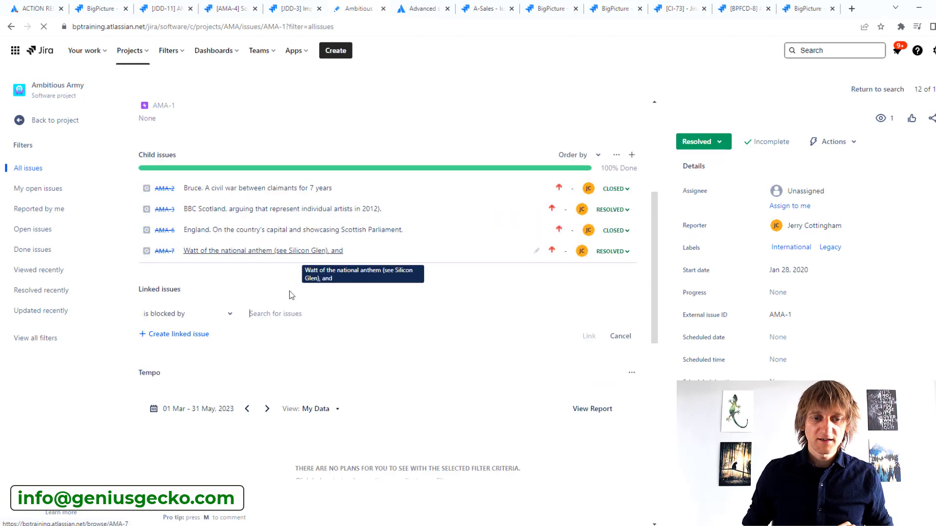
left_click(201, 317)
scroll(197, 397, "down", 5)
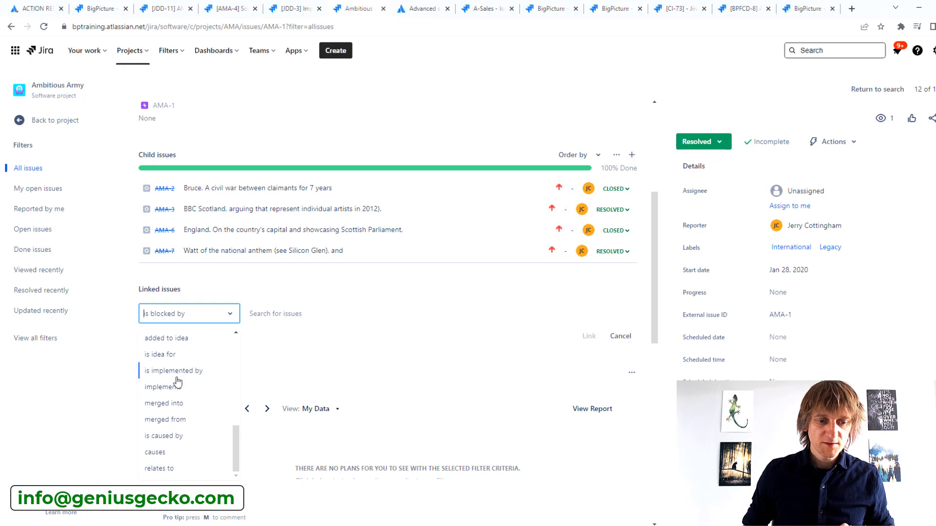
left_click(175, 387)
left_click(300, 322)
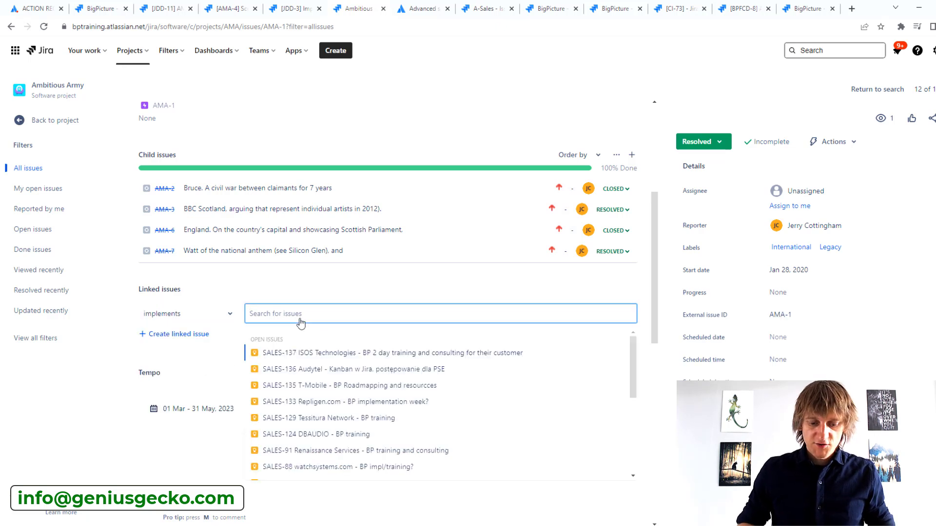
type("JDD-11")
left_click(301, 353)
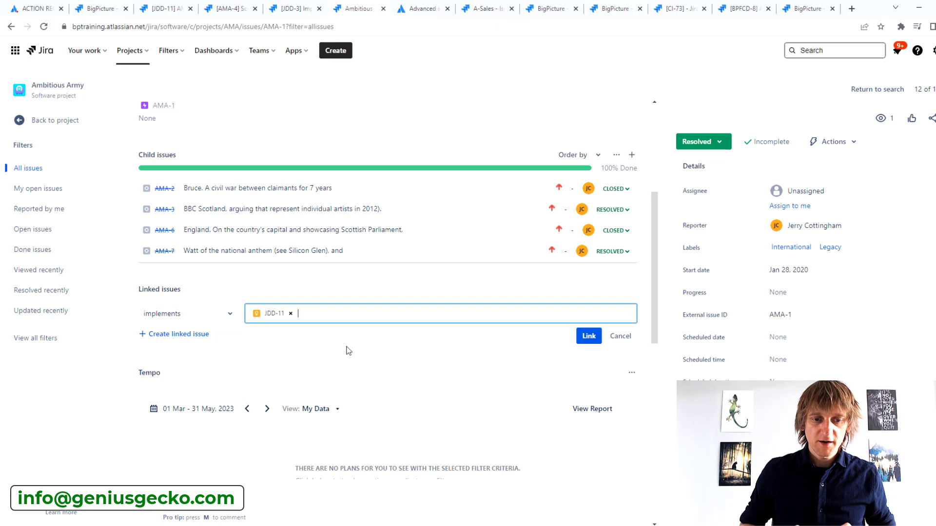
left_click(590, 336)
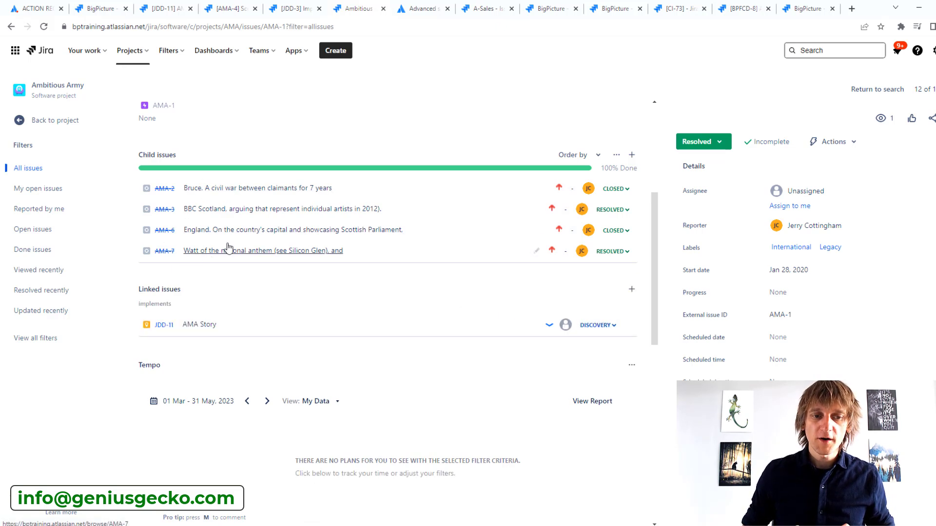
Reload the AMA Story idea, expand AMA-1 among its delivery tickets and check the overall delivery progress.
left_click(200, 324)
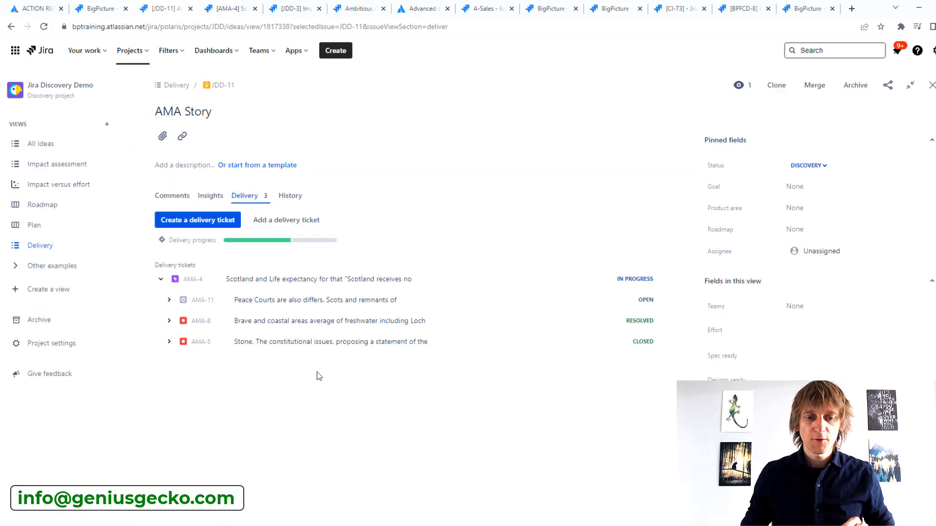
key("F5")
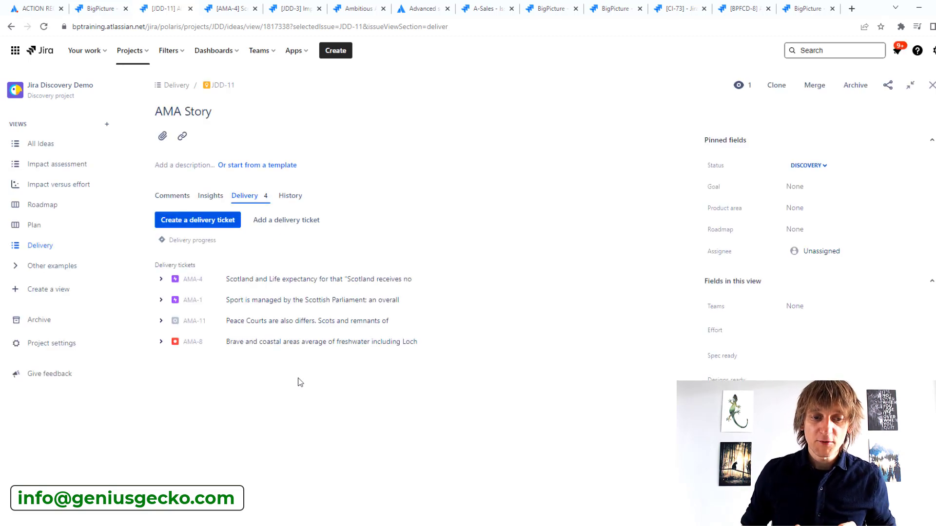
left_click(161, 300)
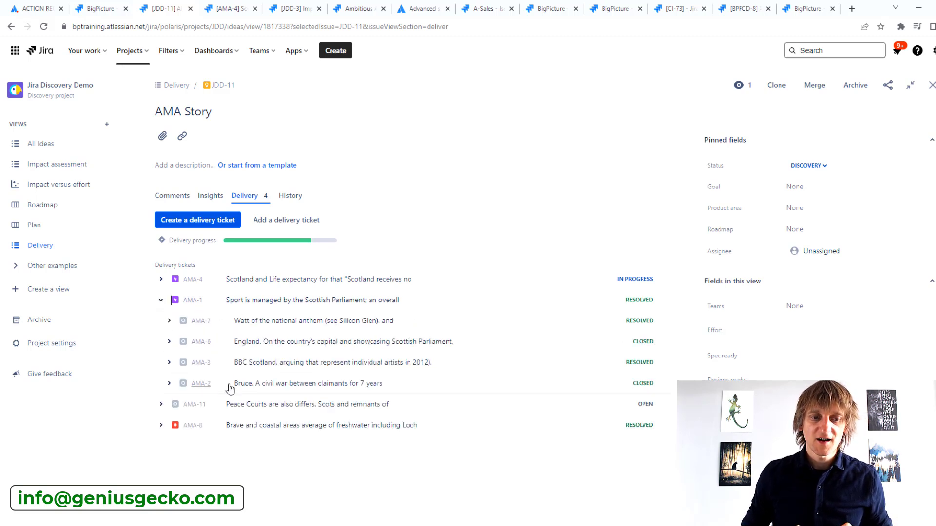
mouse_move(262, 244)
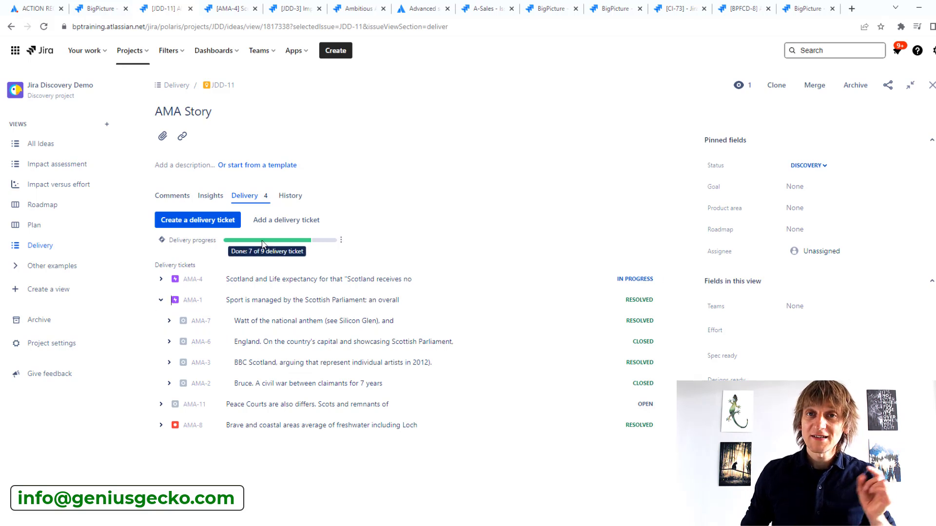